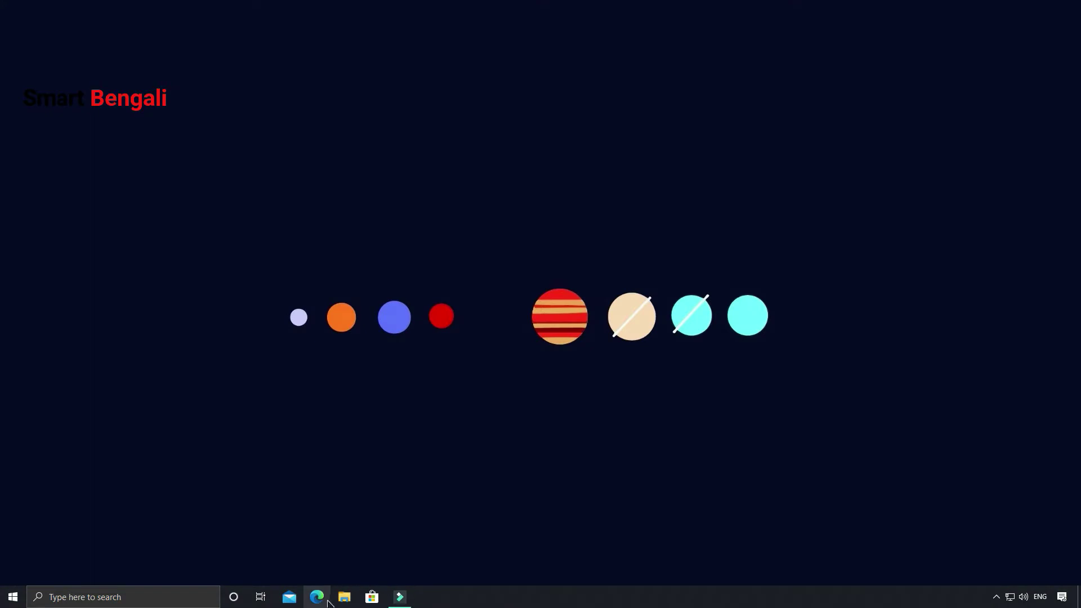
Launch Edge and load the pasted Coursera Industrial IoT on Google Cloud Platform course URL.
click(316, 596)
click(237, 30)
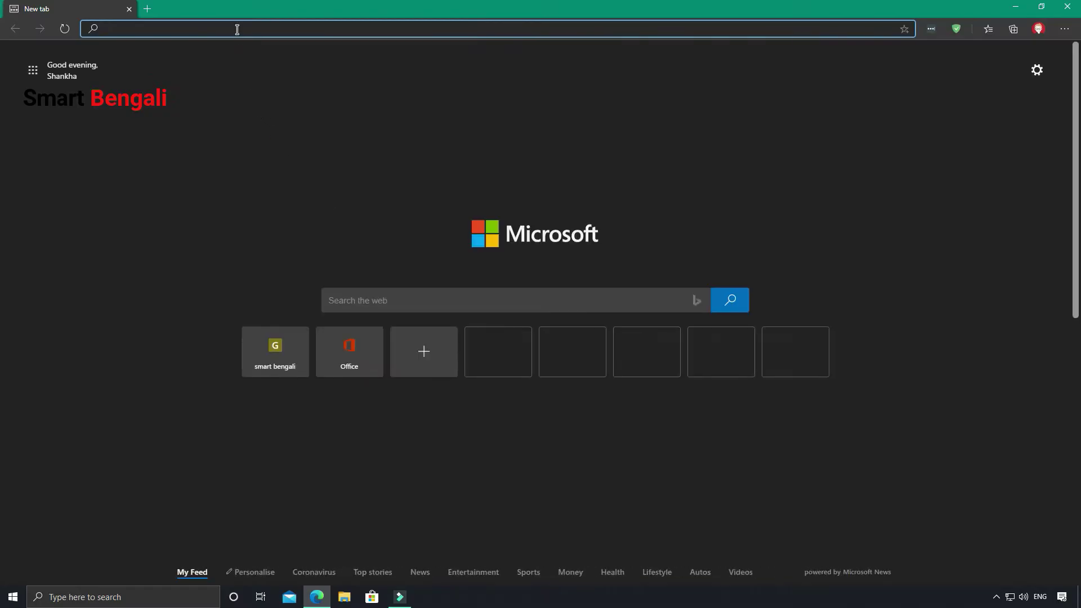
text(https://www.coursera.org/learn/iiot-google-cloud-platform)
key(Return)
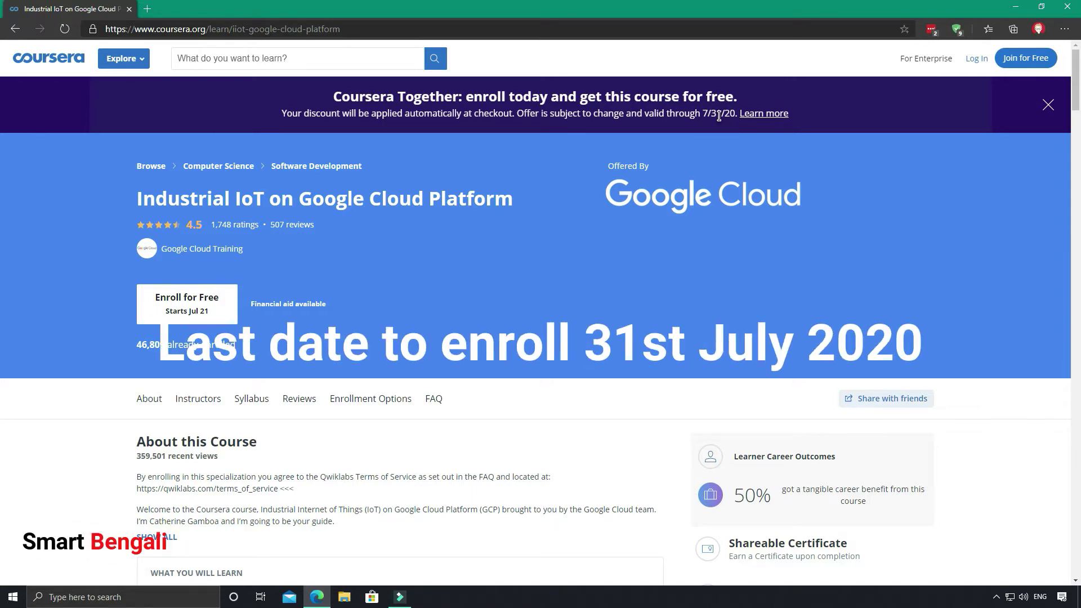
scroll(442, 330, down, 3)
scroll(442, 330, down, 3)
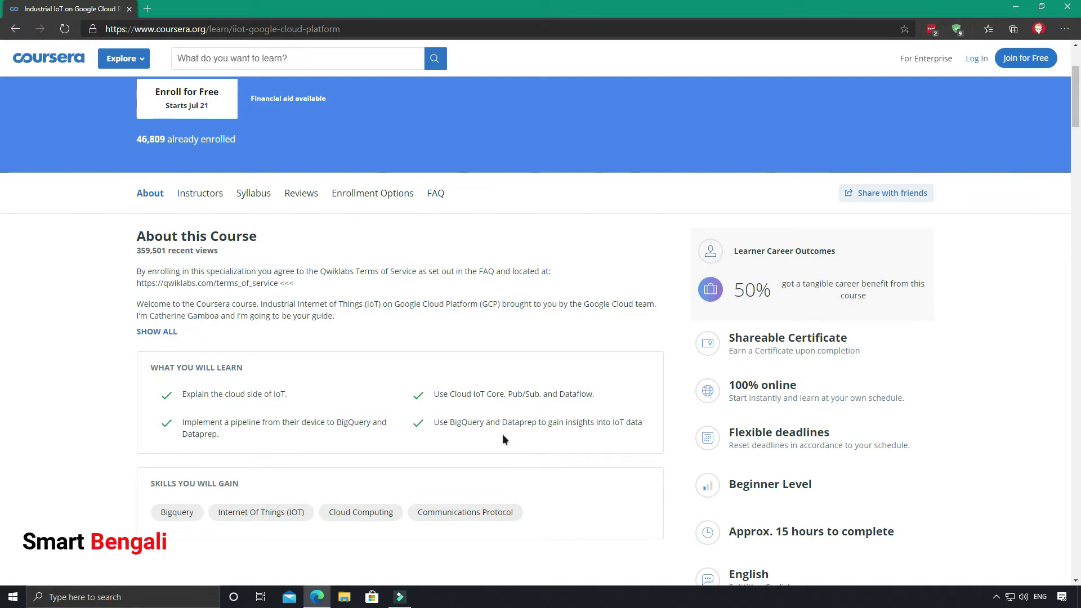
scroll(503, 433, up, 5)
scroll(338, 380, up, 3)
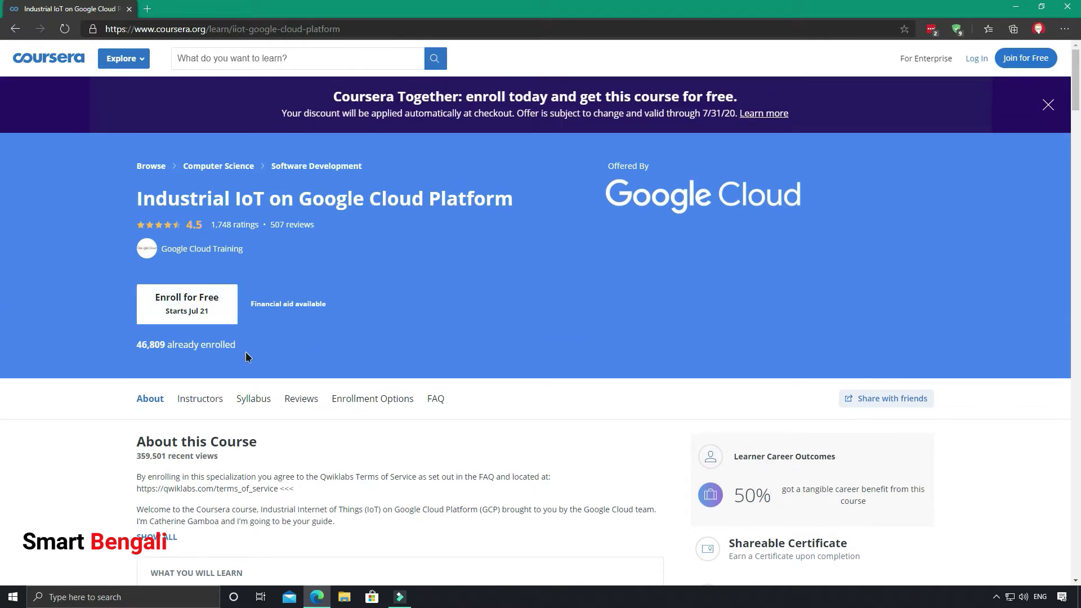
scroll(456, 389, down, 2)
scroll(761, 363, down, 1)
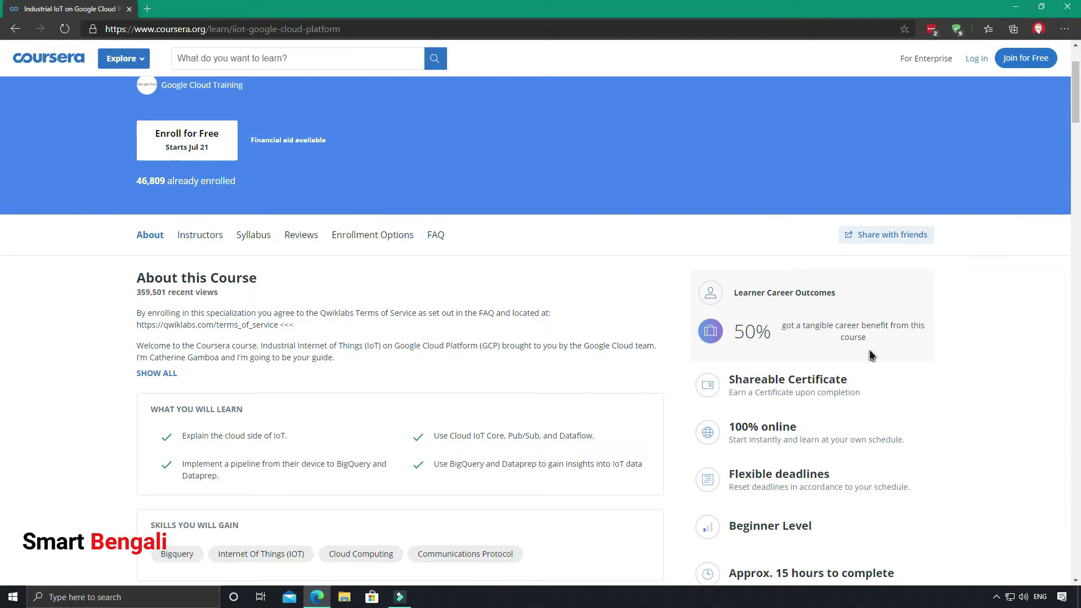
scroll(869, 348, down, 1)
scroll(869, 350, down, 2)
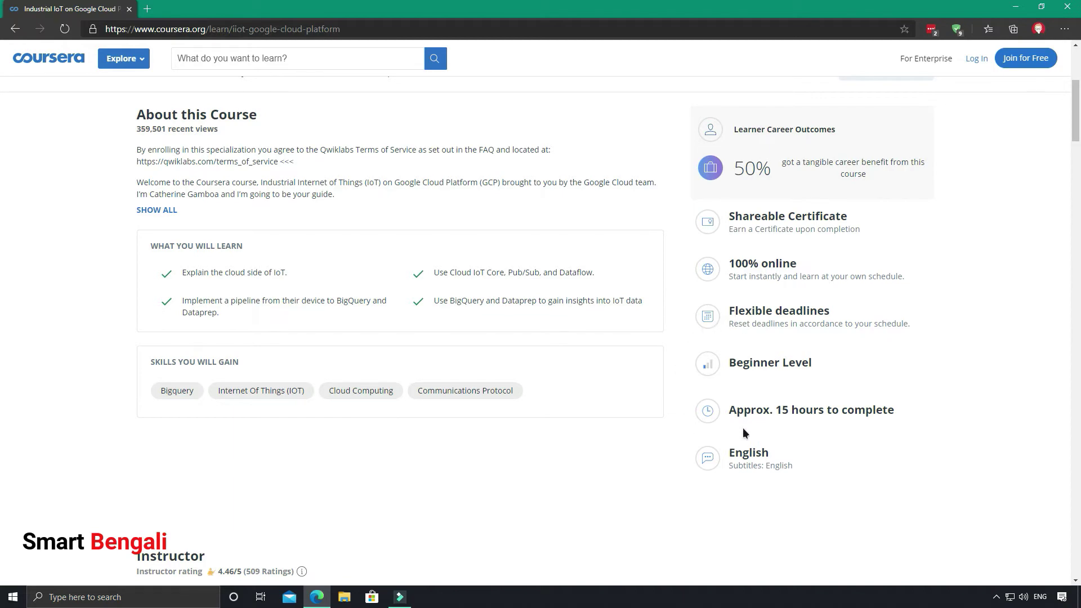
scroll(928, 414, up, 5)
scroll(560, 502, up, 3)
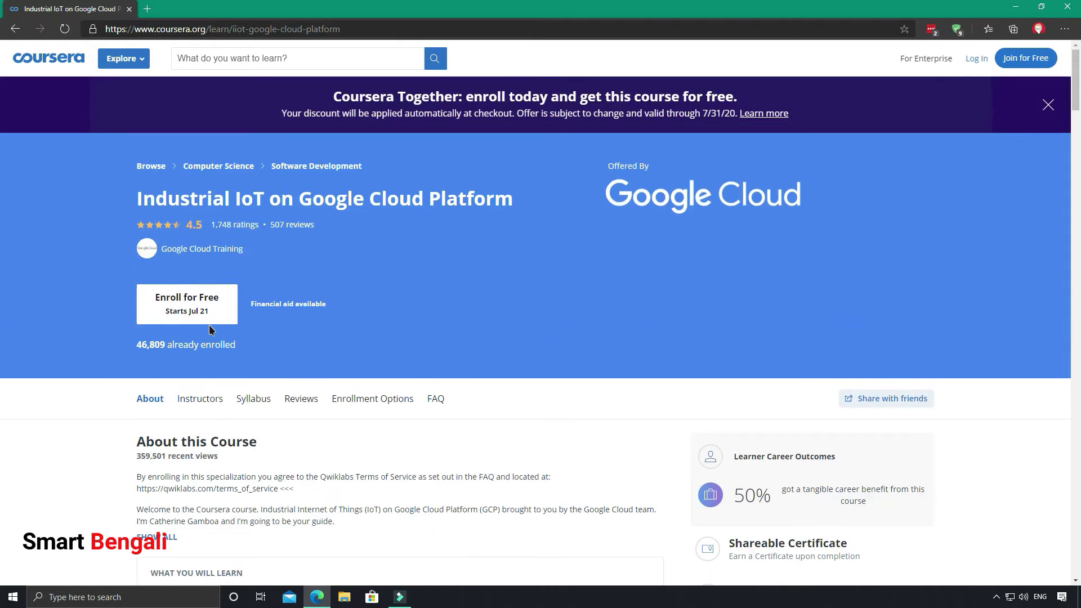
Start the free enrollment and log in to the existing Coursera account with saved credentials.
click(177, 317)
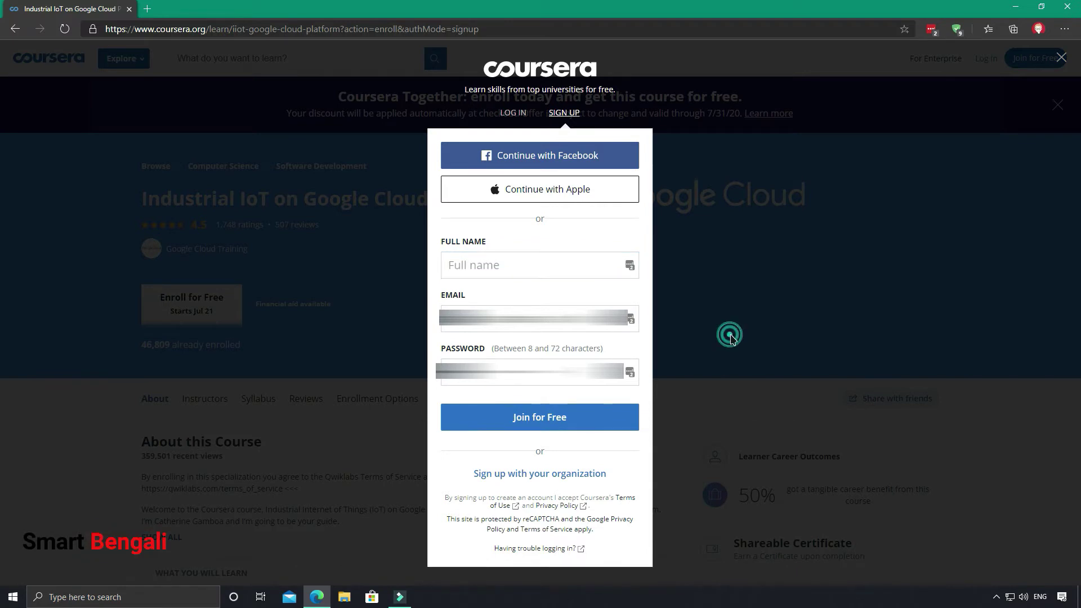
click(513, 112)
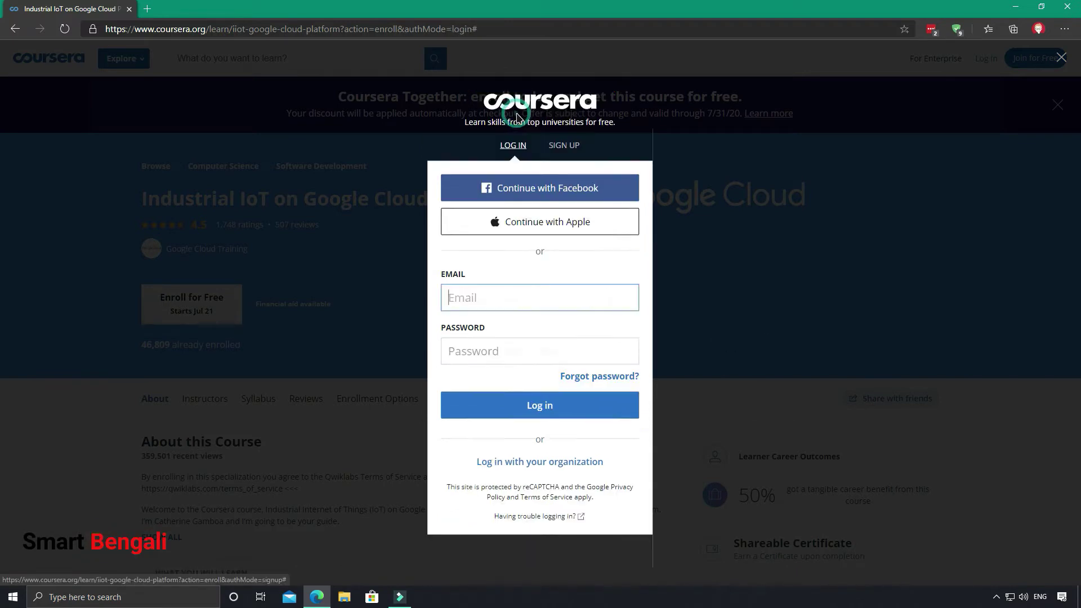
click(519, 407)
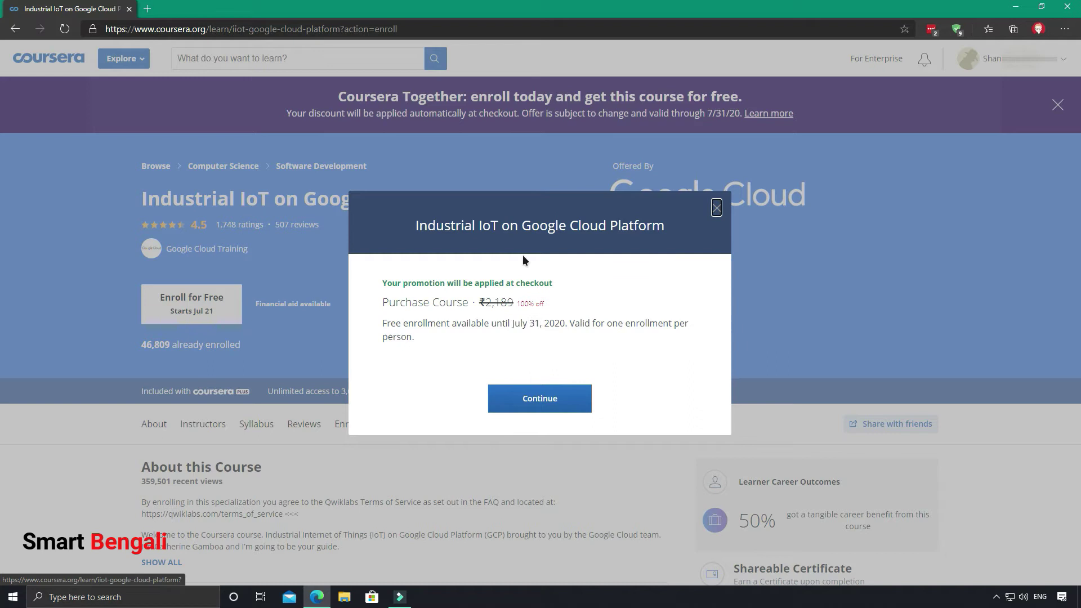
Accept the 100%-off promotion and finish the $0 checkout via Go to Course.
click(545, 399)
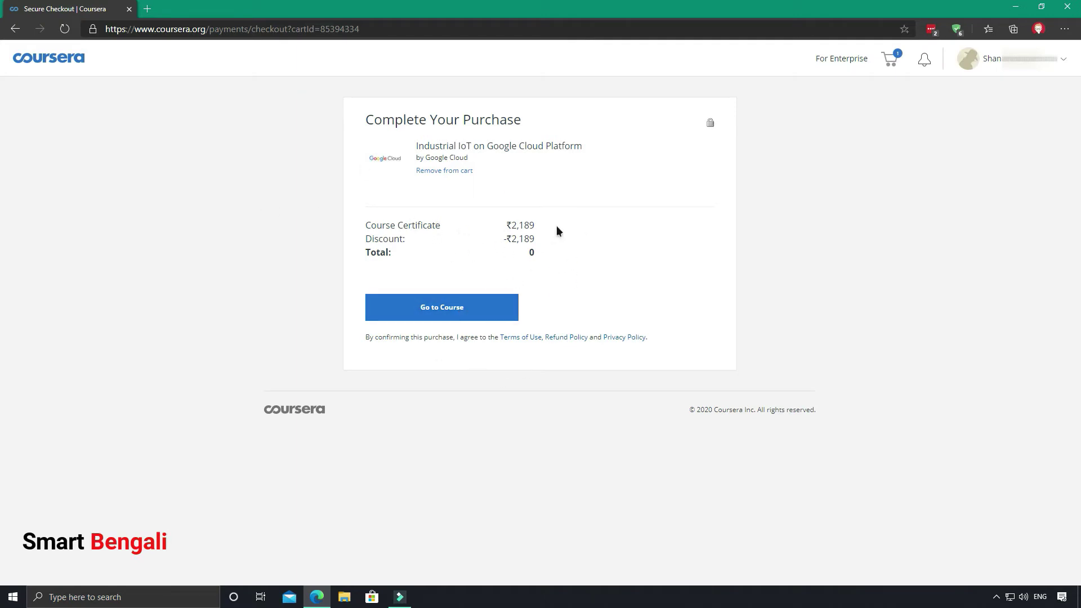
click(444, 312)
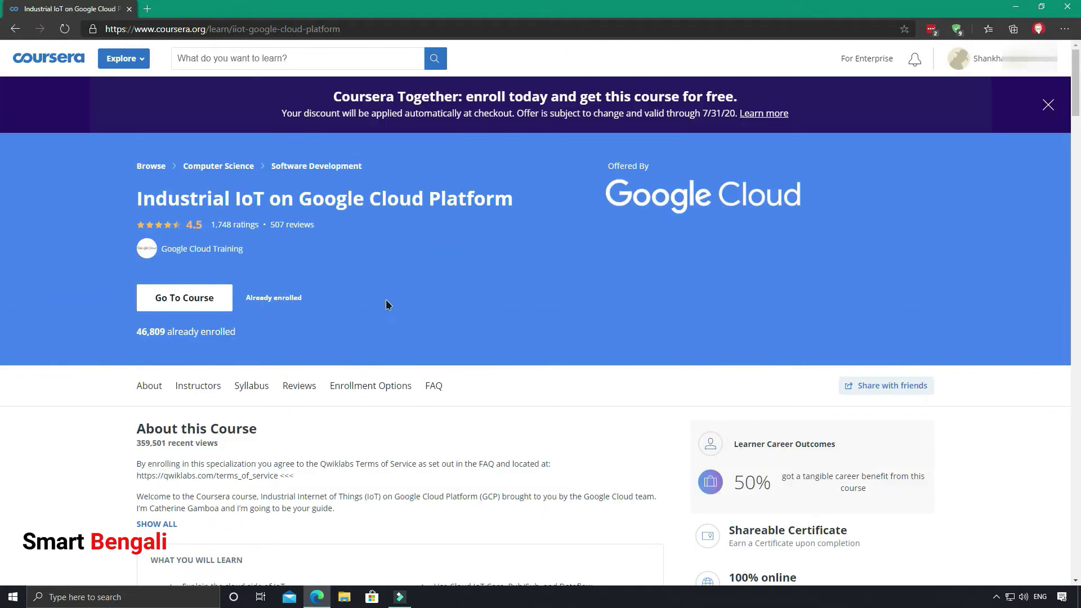
Open the enrolled course's dashboard and view its Course Info page.
click(206, 301)
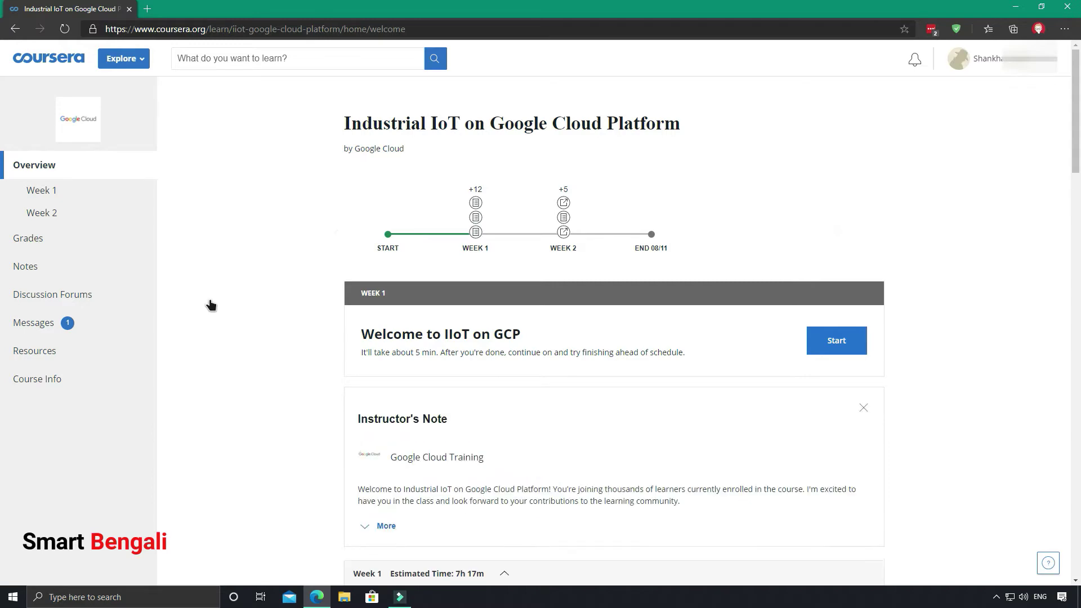
scroll(262, 287, down, 4)
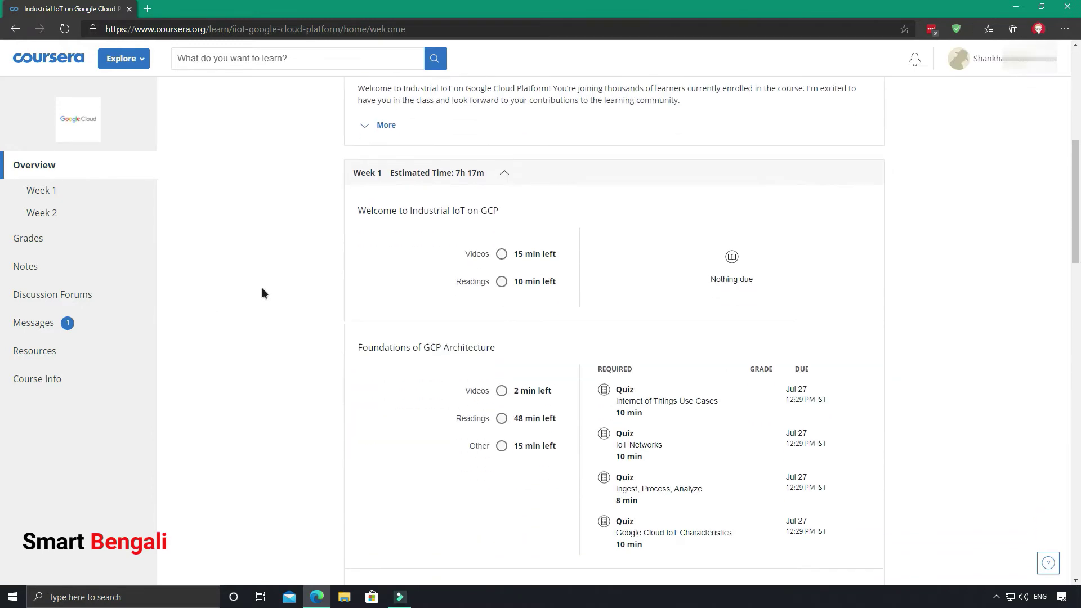
click(36, 379)
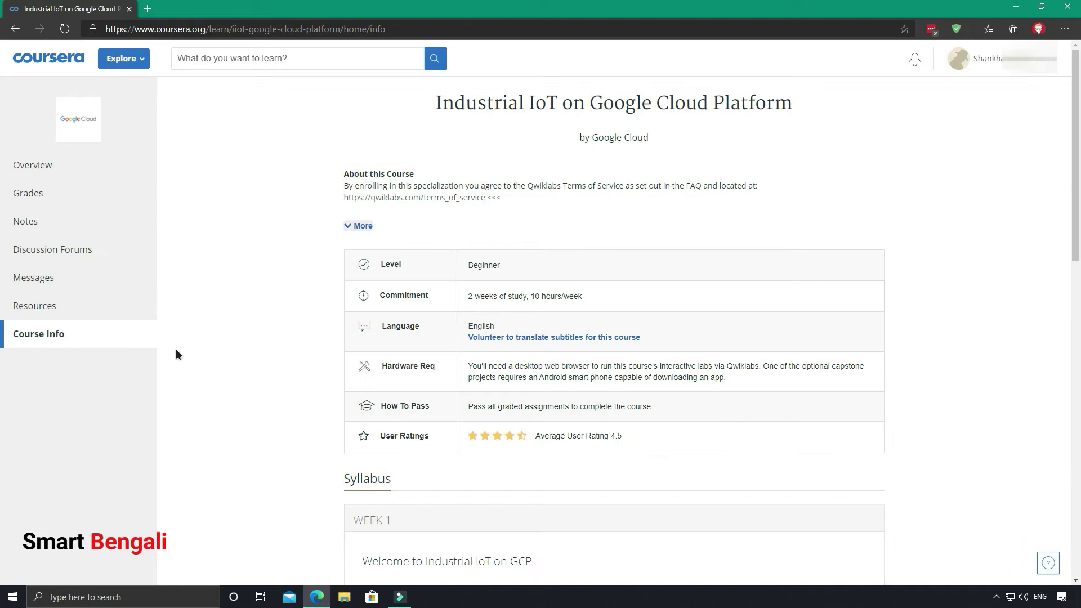
scroll(176, 349, down, 5)
scroll(175, 348, down, 5)
scroll(176, 348, down, 1)
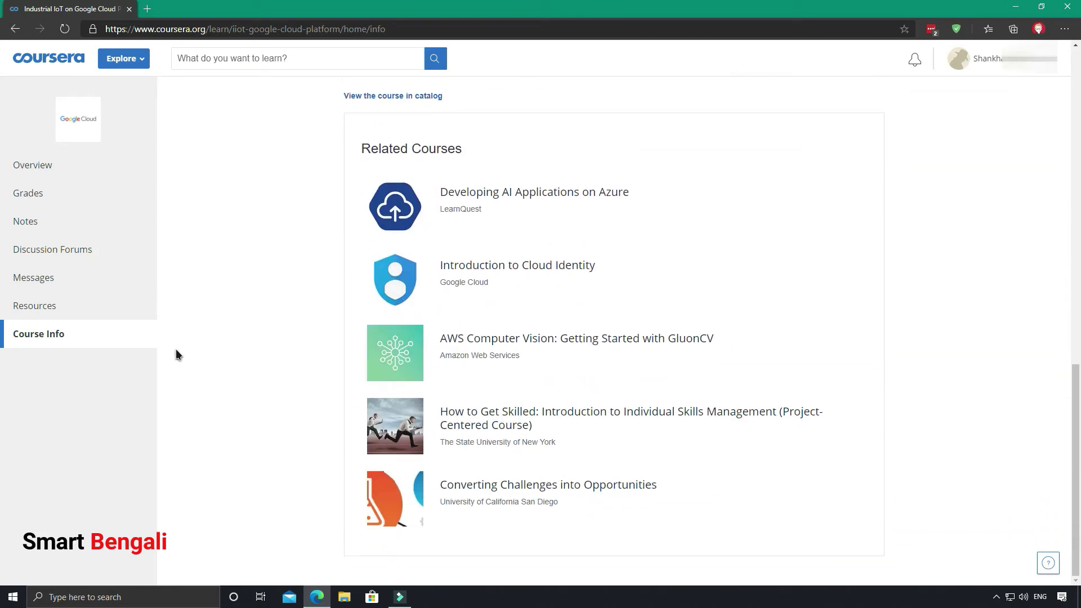
scroll(176, 349, up, 5)
scroll(176, 349, up, 3)
scroll(175, 348, up, 3)
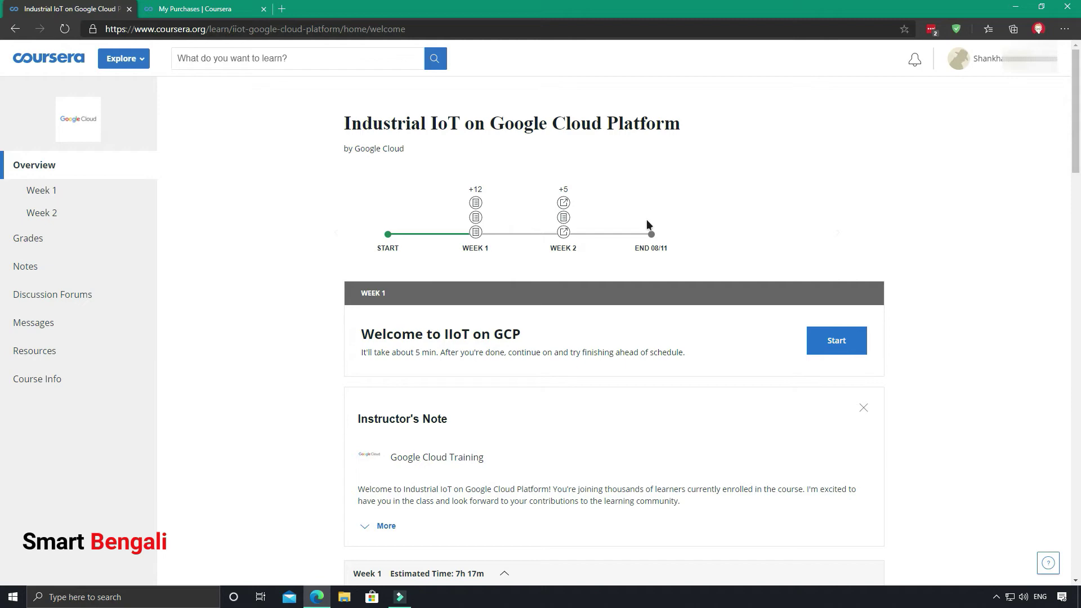
scroll(638, 252, down, 5)
scroll(574, 244, up, 2)
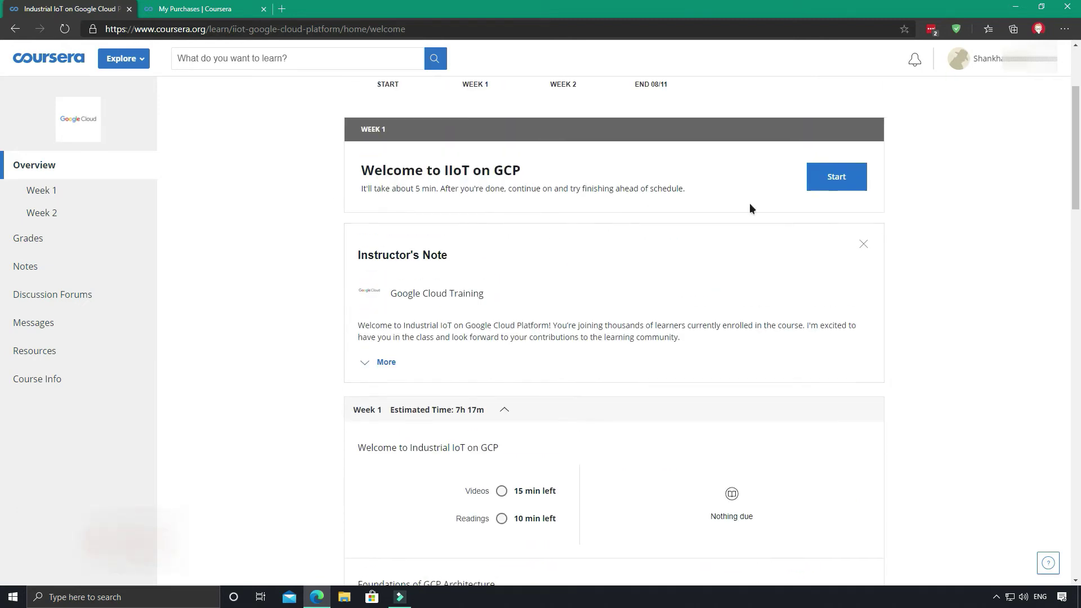
click(836, 176)
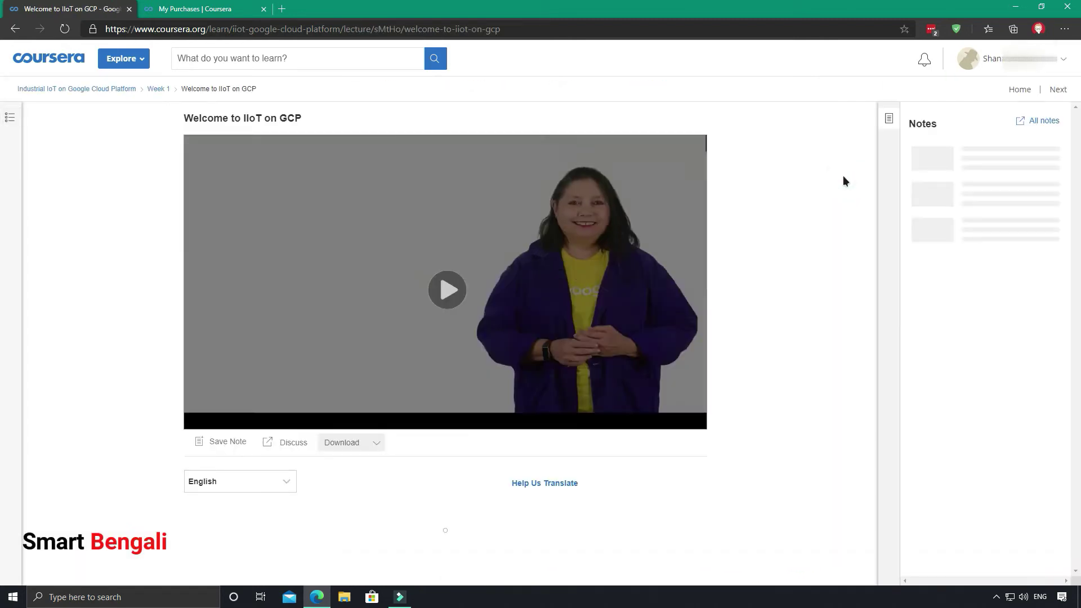
click(518, 258)
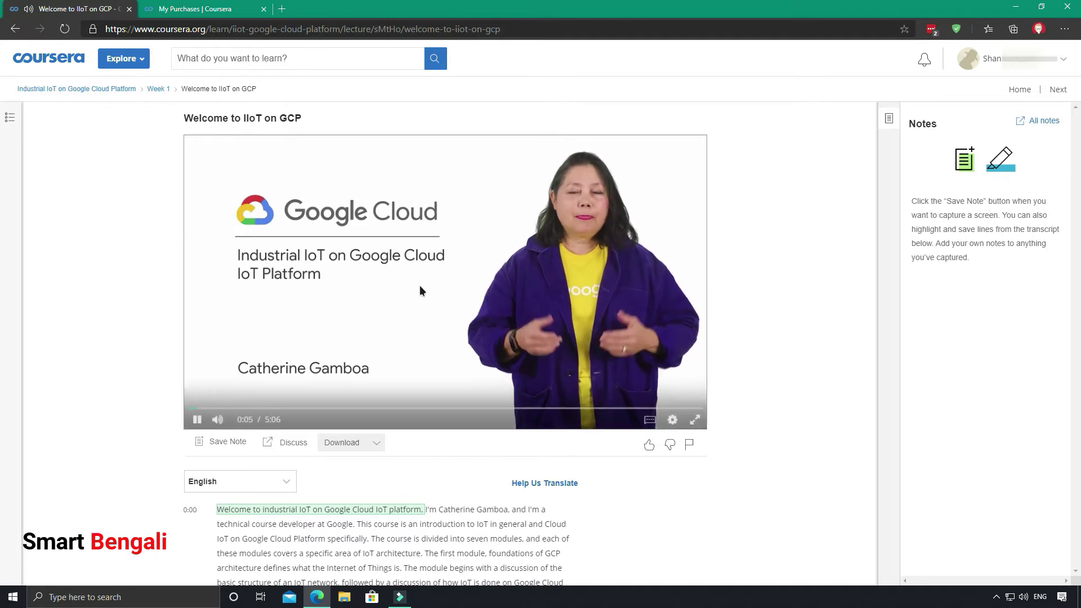
click(1058, 90)
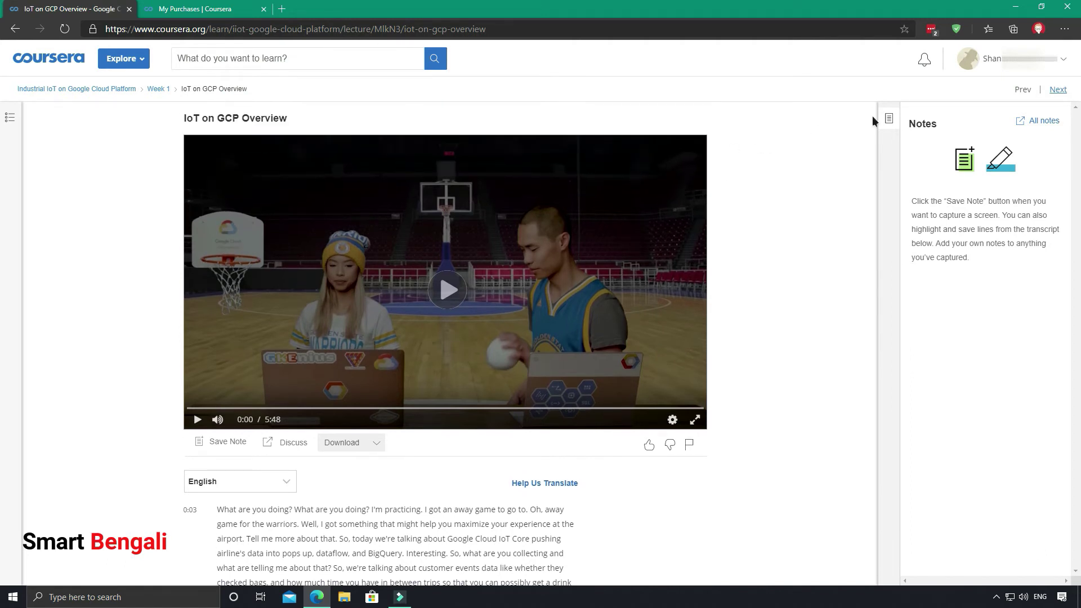
click(1059, 89)
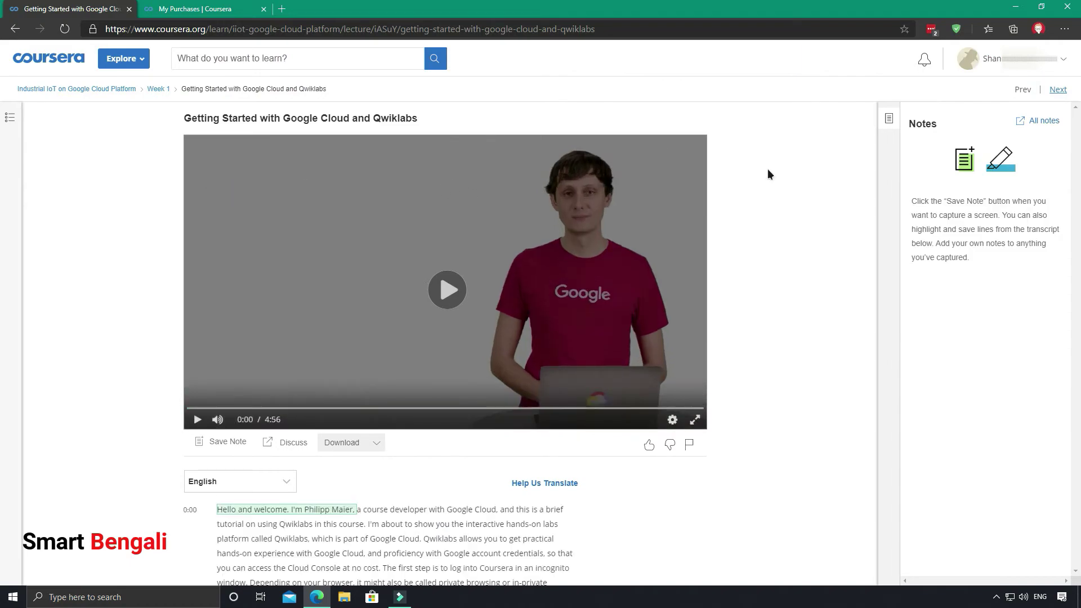
scroll(605, 193, down, 5)
scroll(660, 207, down, 5)
scroll(660, 206, up, 10)
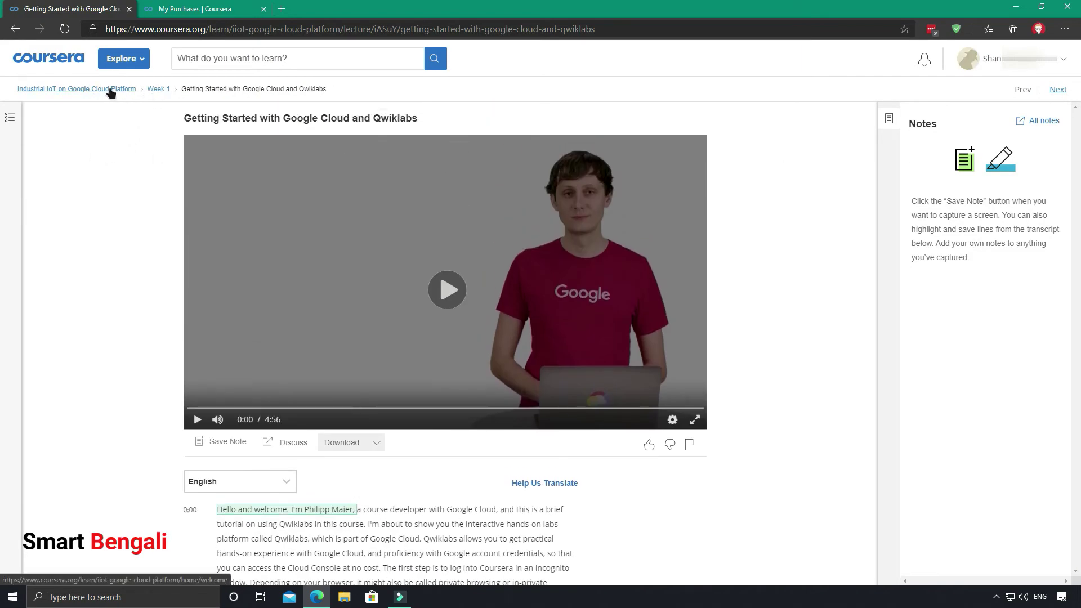
click(50, 90)
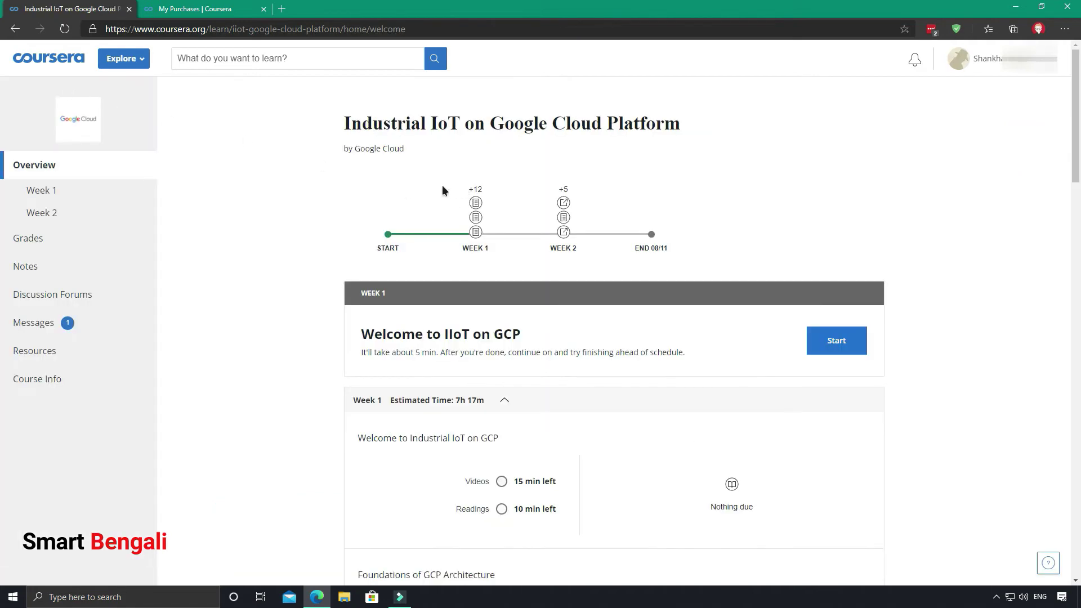
scroll(446, 199, down, 3)
scroll(446, 199, down, 2)
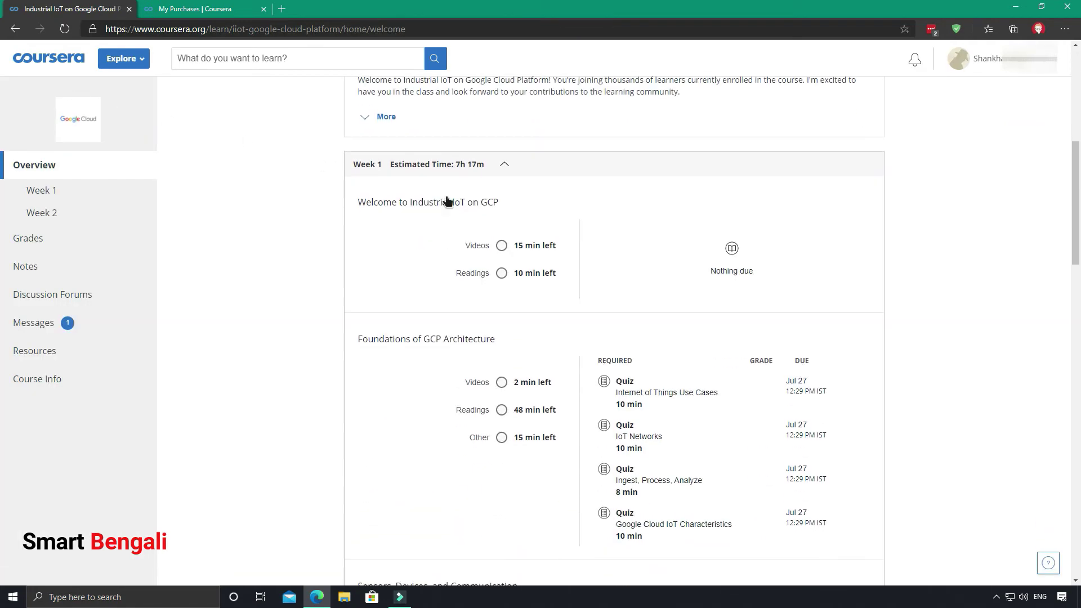
scroll(582, 224, down, 4)
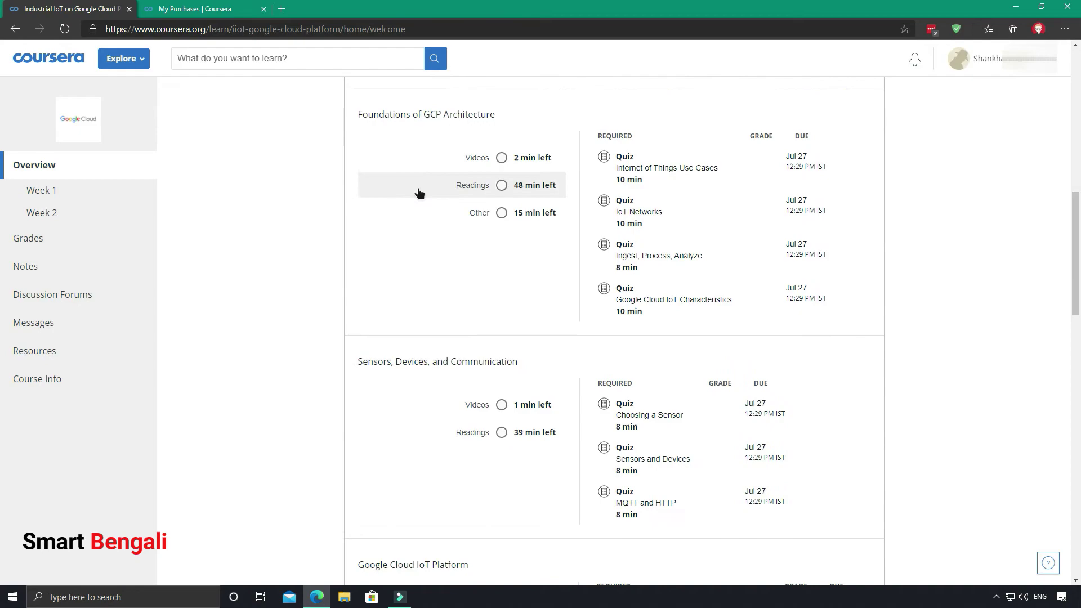
scroll(456, 253, down, 5)
scroll(503, 291, down, 10)
scroll(546, 353, down, 4)
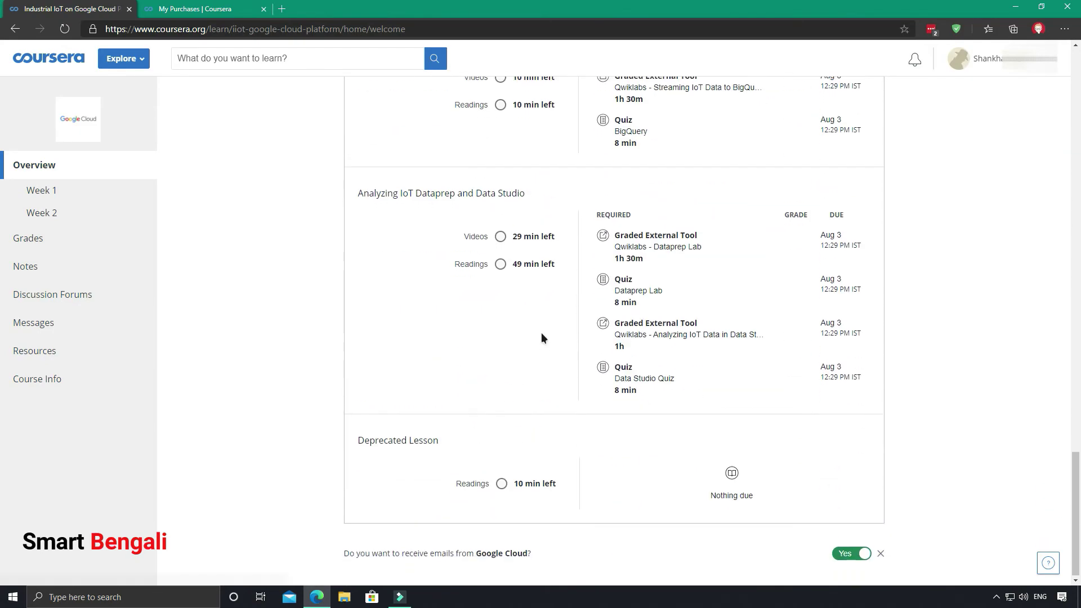
scroll(525, 254, up, 15)
scroll(510, 220, up, 5)
scroll(482, 337, up, 6)
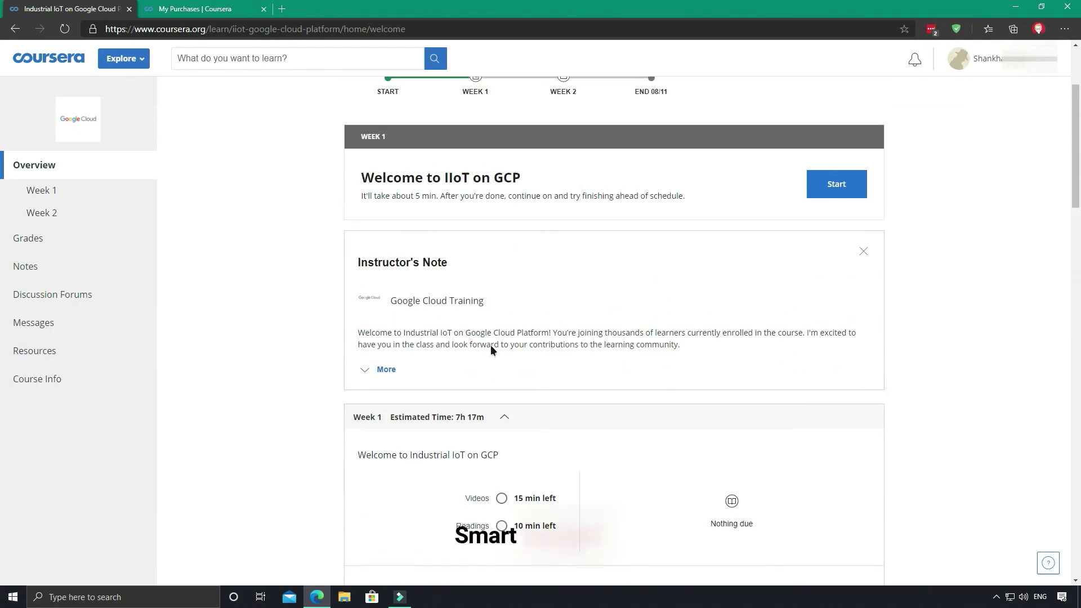
scroll(489, 345, up, 2)
scroll(535, 453, down, 2)
scroll(535, 453, down, 2)
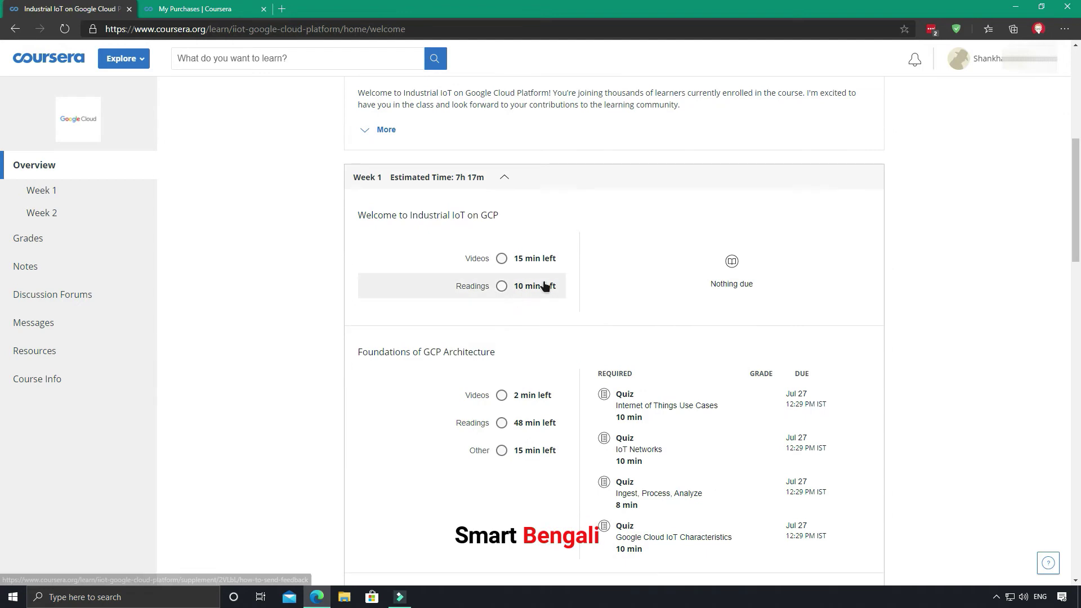
Open the How to Send Feedback reading, mark it completed, and move on.
click(551, 293)
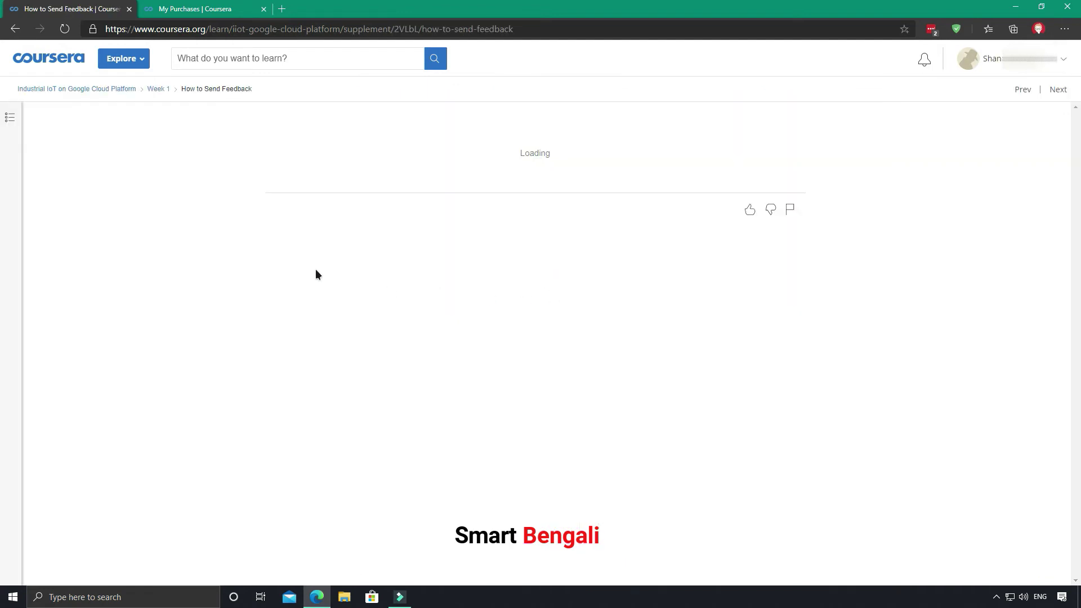
scroll(427, 323, down, 1)
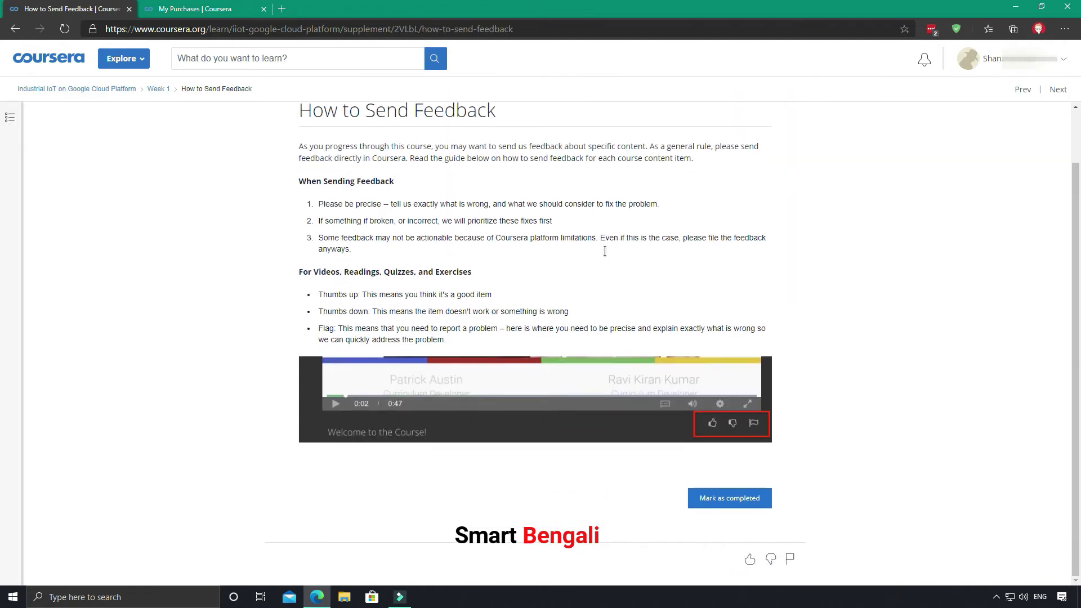
scroll(541, 169, up, 1)
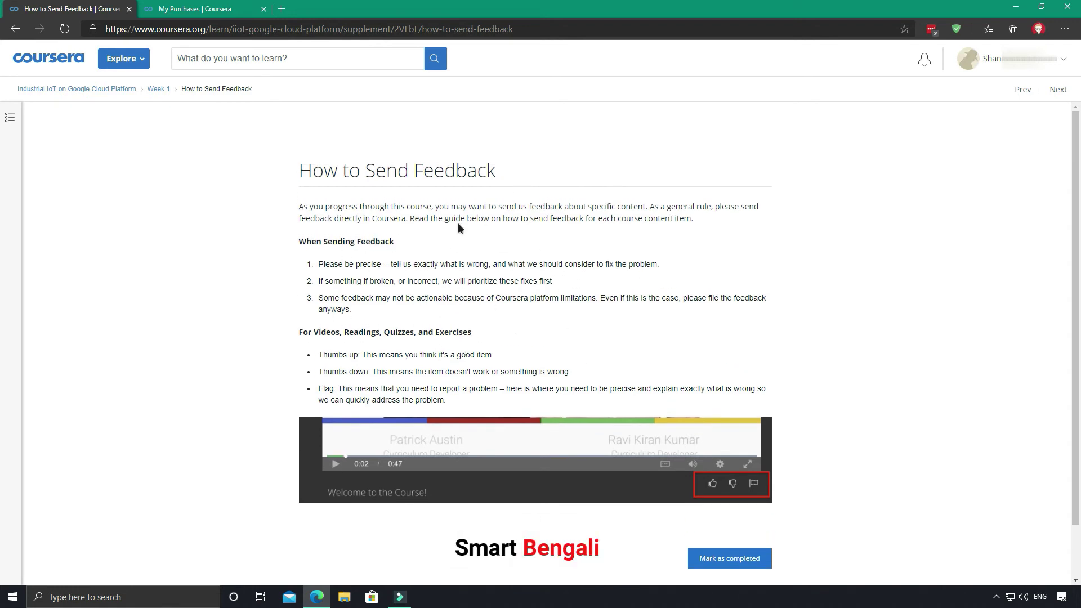
scroll(533, 329, down, 2)
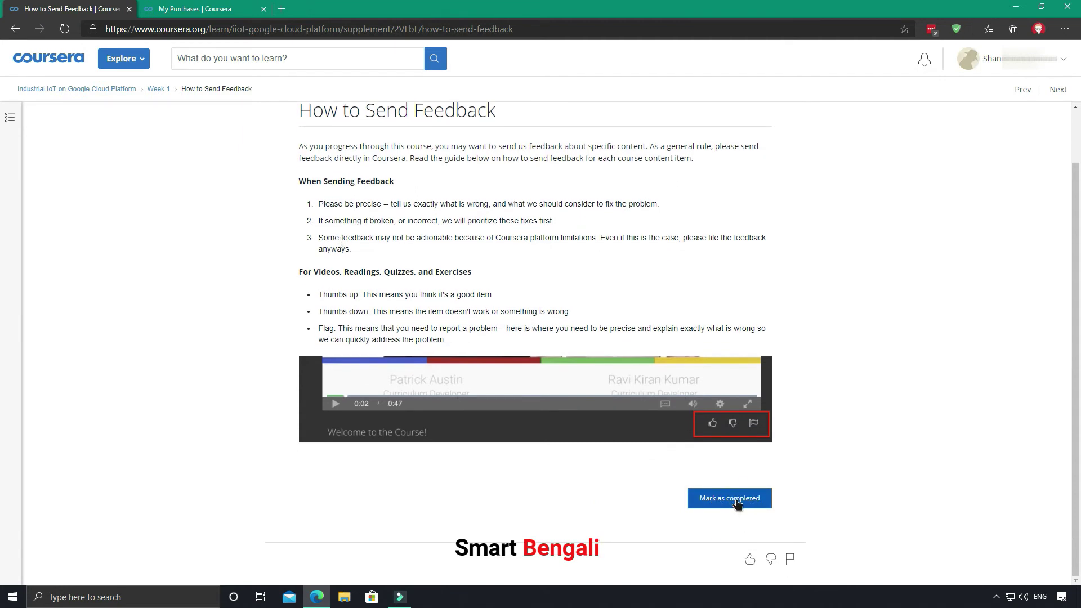
click(735, 502)
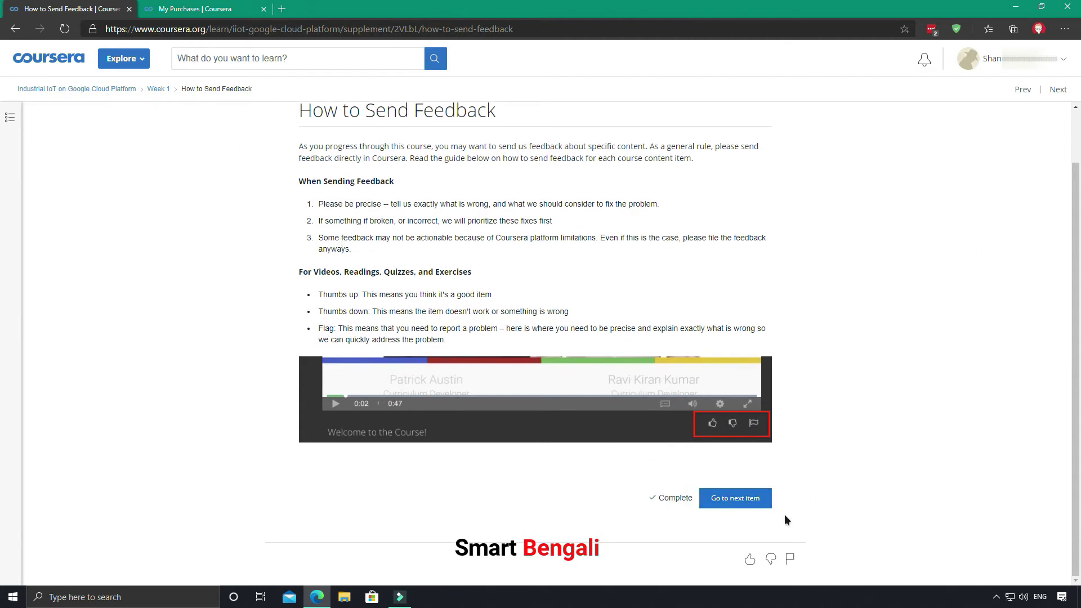
click(735, 497)
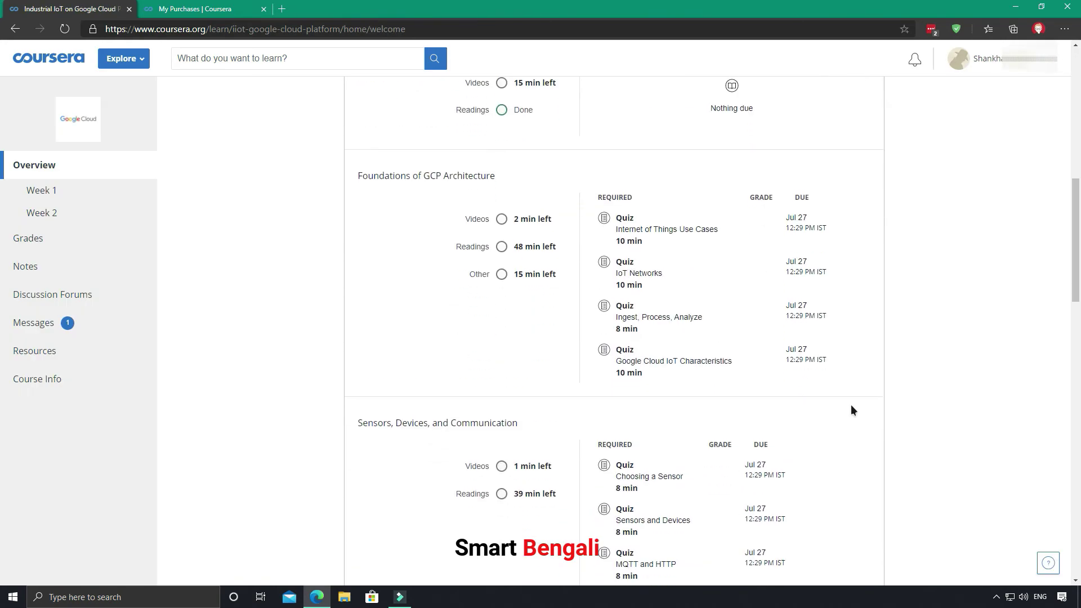
scroll(850, 409, down, 5)
scroll(835, 403, up, 6)
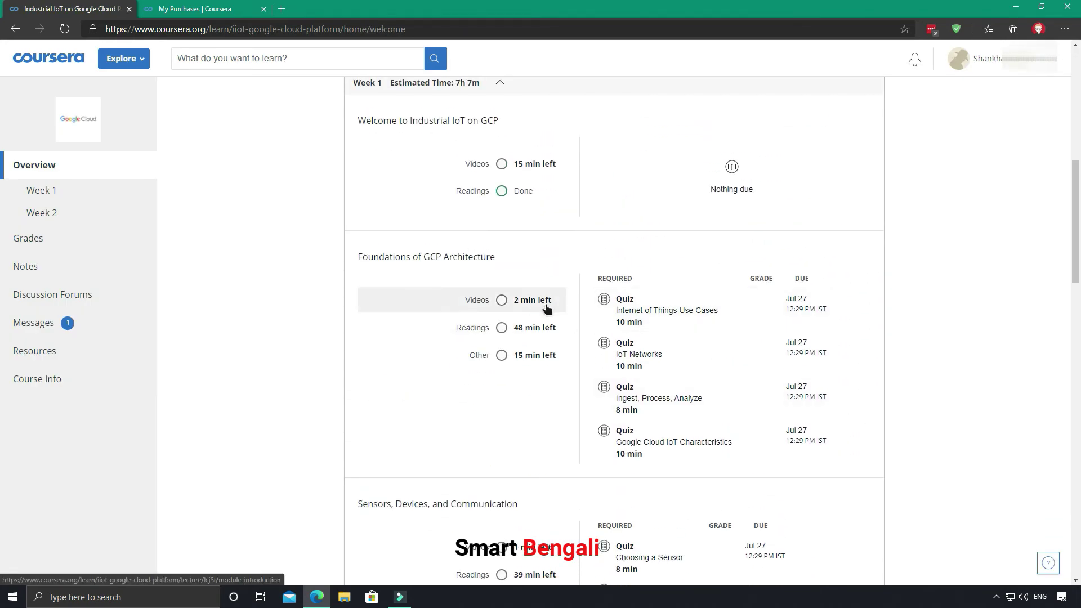
scroll(654, 314, down, 5)
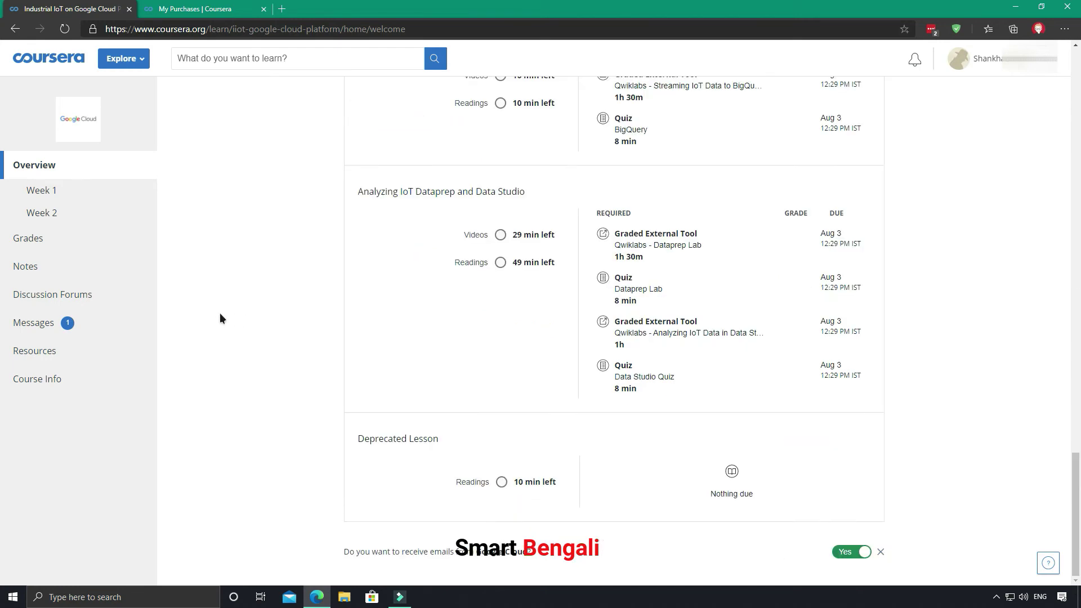
click(28, 238)
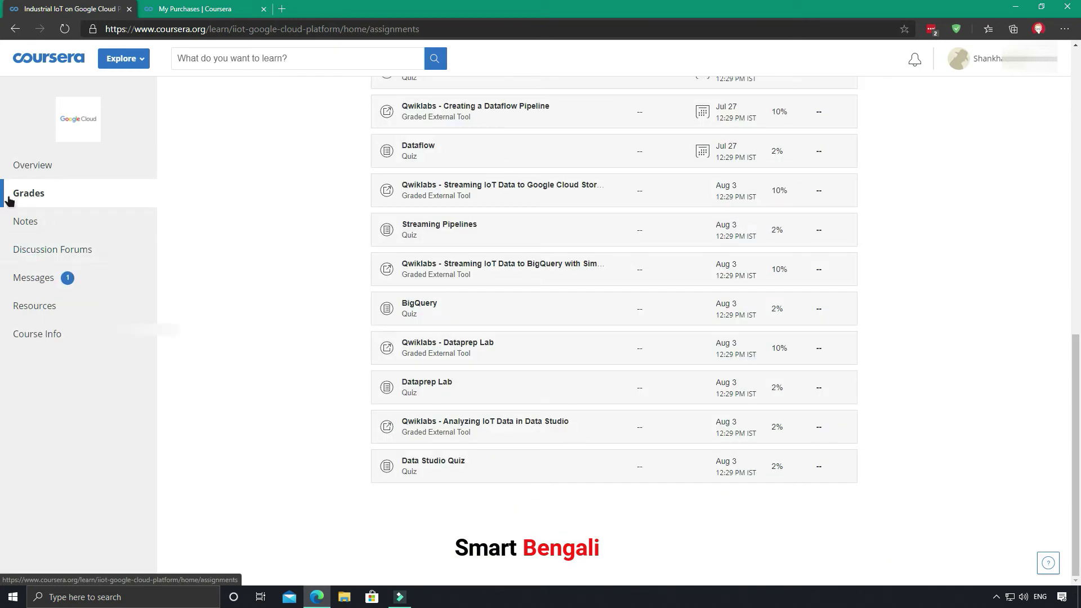
scroll(354, 324, up, 8)
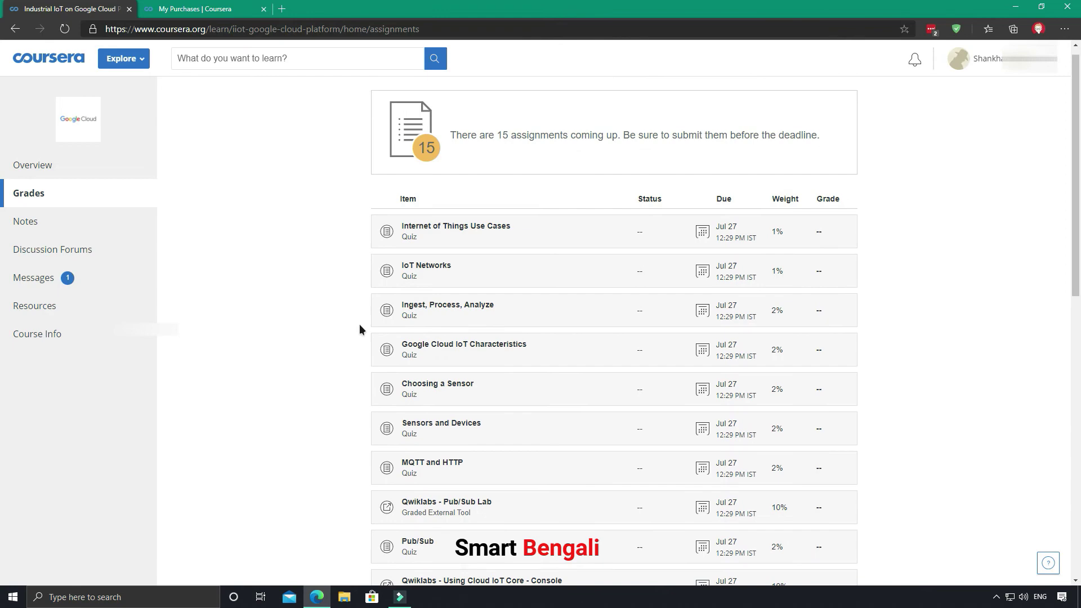
scroll(359, 323, down, 4)
scroll(393, 322, up, 3)
scroll(481, 346, up, 4)
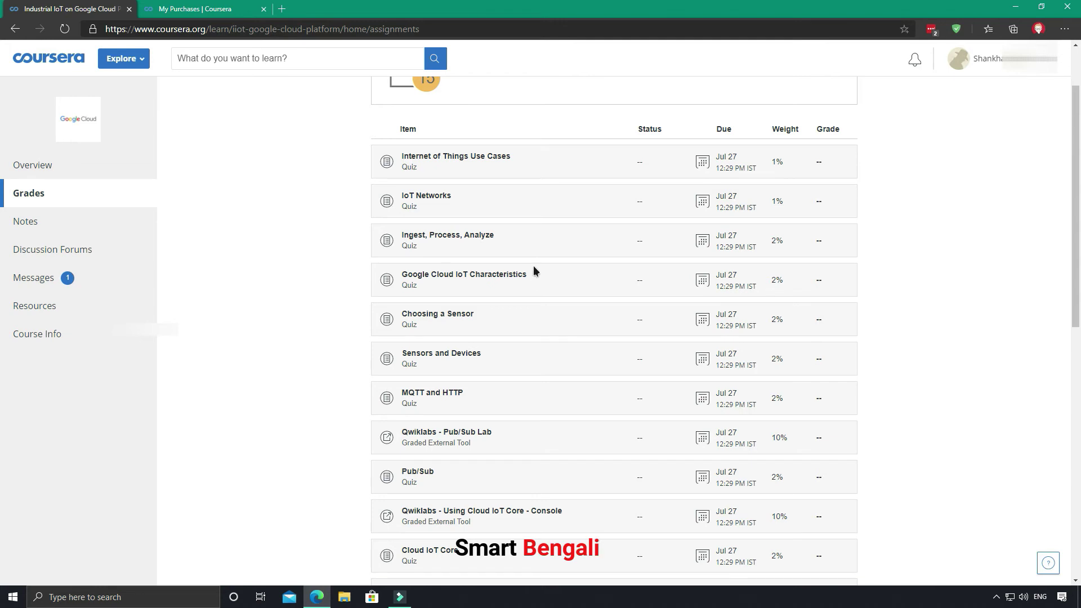
Browse Discussion Forums with All Threads, then the Messages and Resources pages.
click(56, 249)
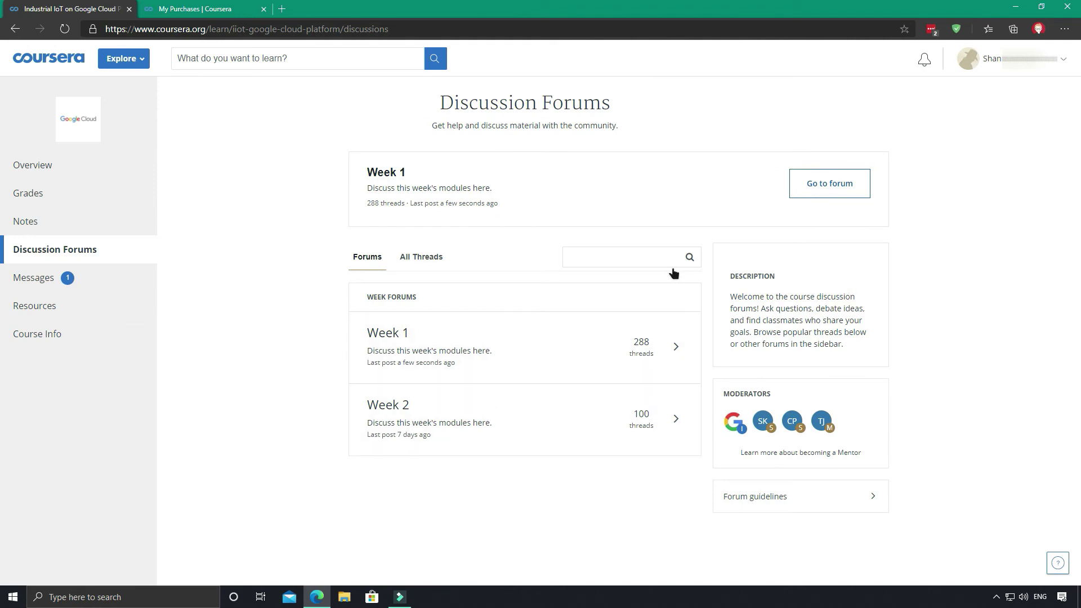
click(421, 257)
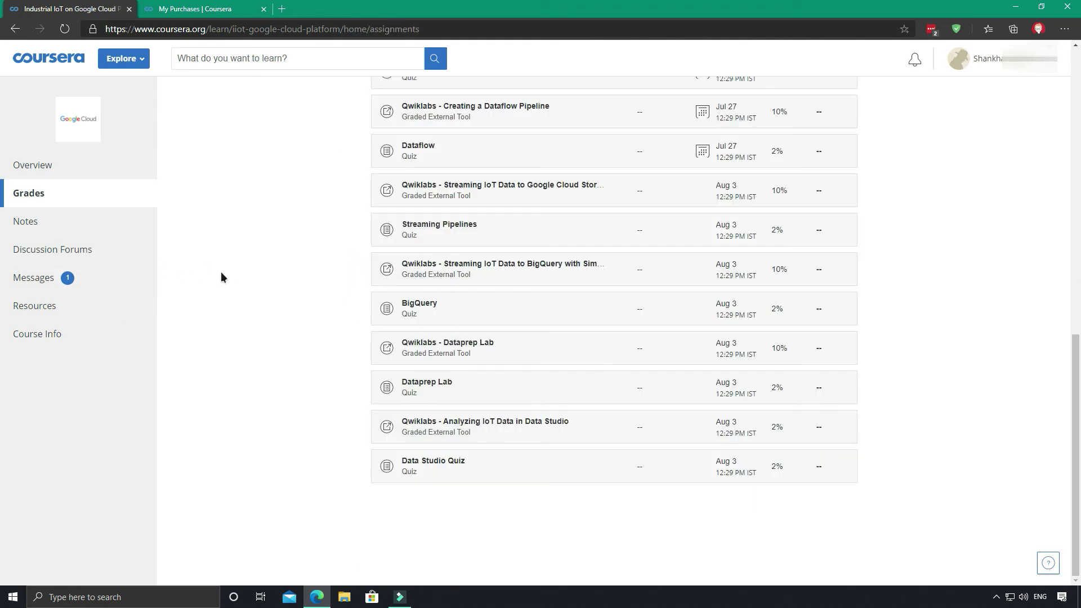
click(34, 287)
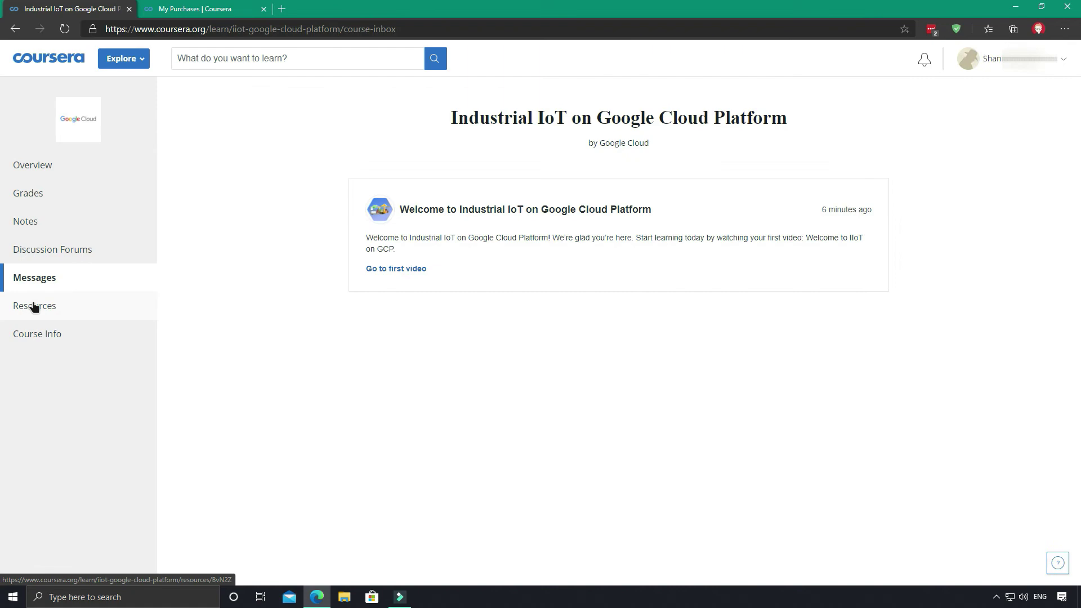
click(34, 306)
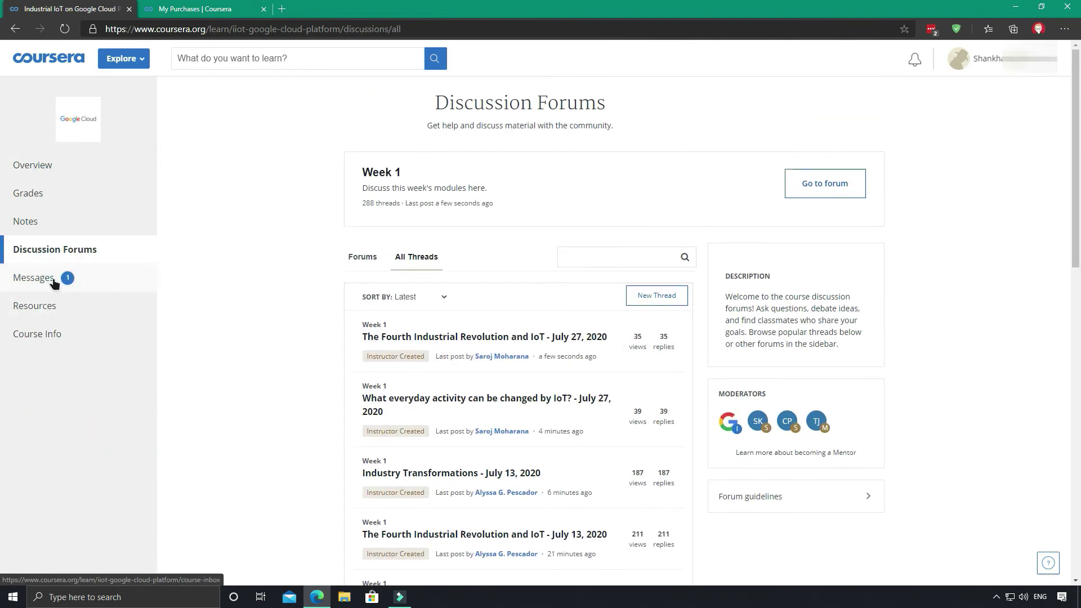
Revisit Messages, view the Notes and Grades pages, then return to Overview.
click(34, 277)
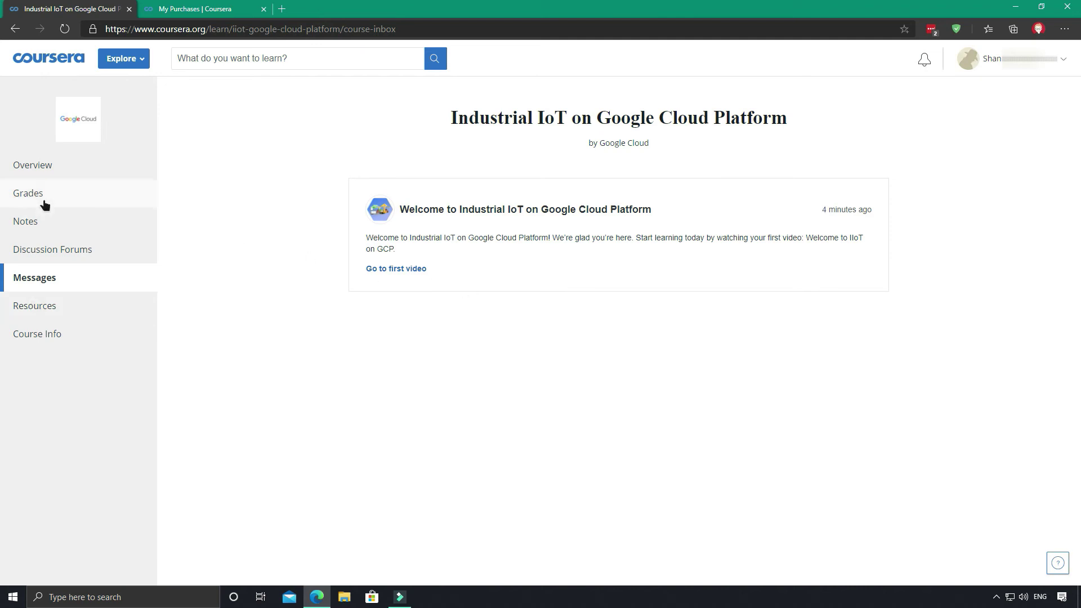
click(26, 223)
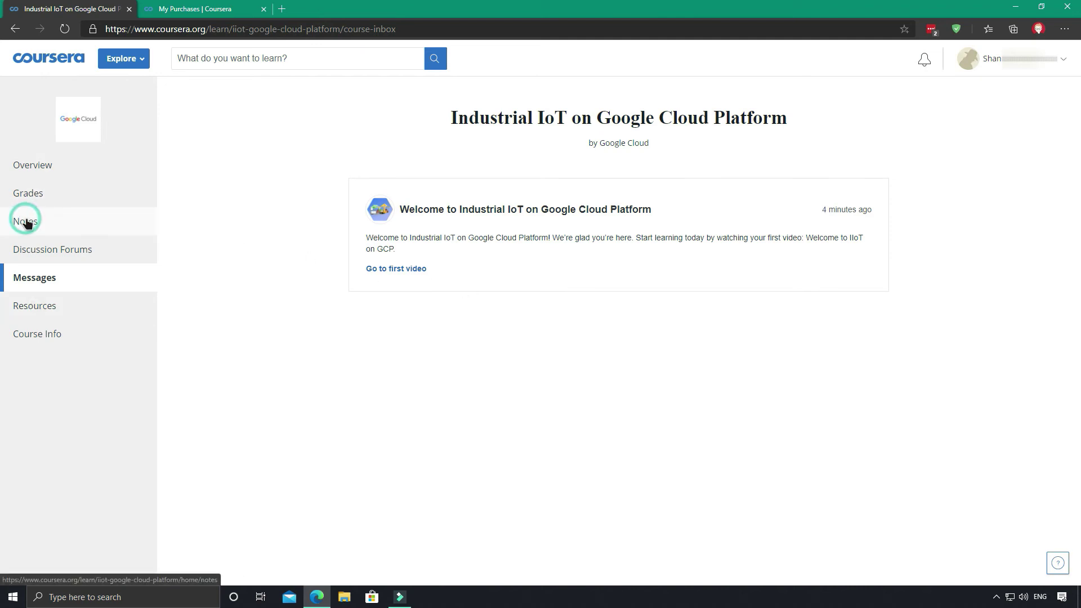
click(48, 193)
click(43, 168)
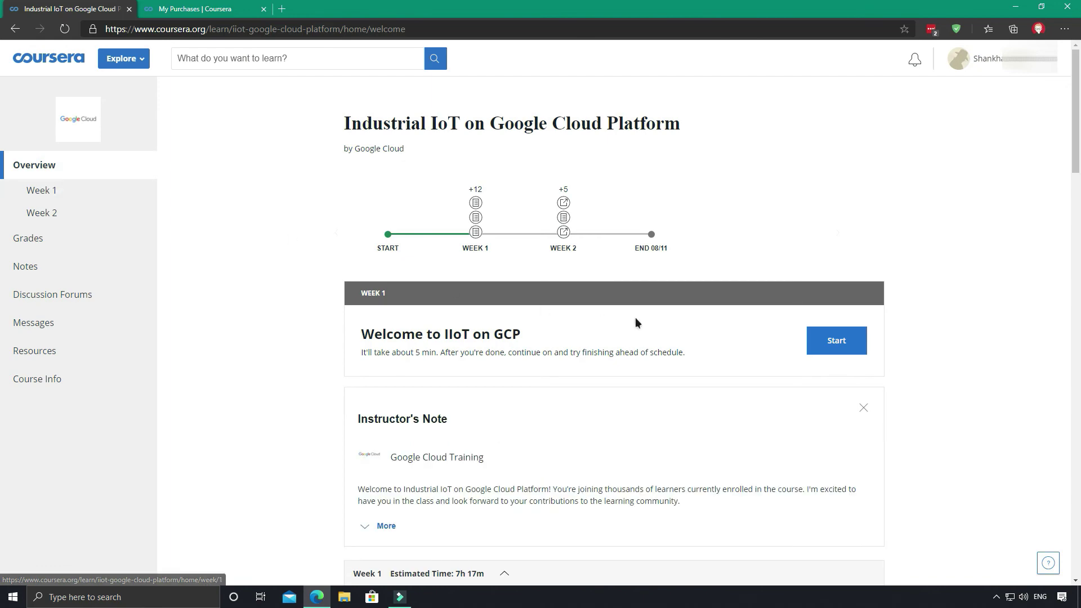
scroll(636, 317, down, 3)
scroll(693, 315, down, 2)
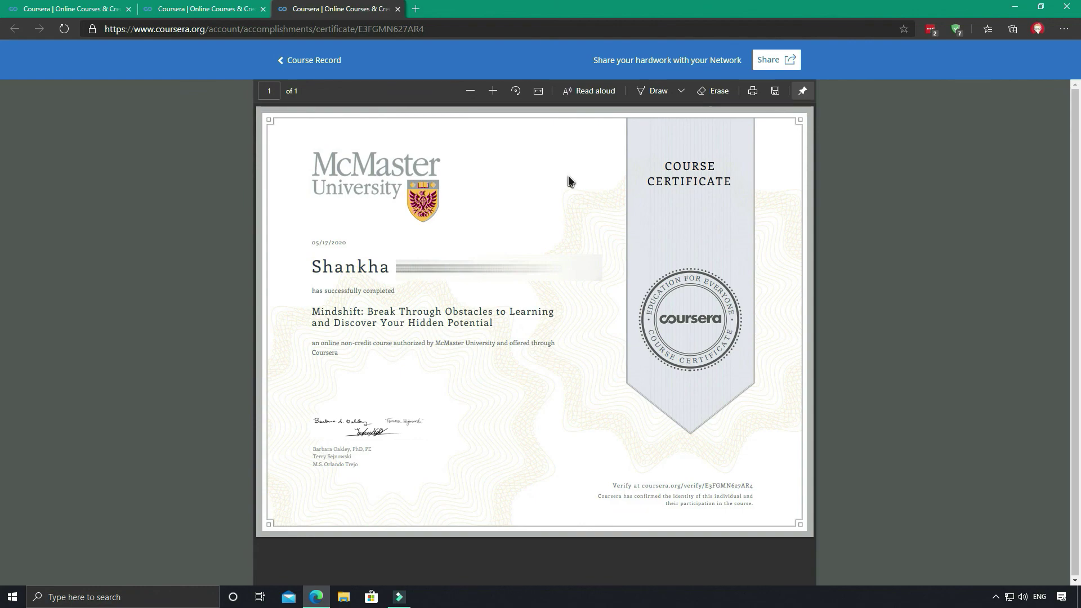
Minimize the Edge window to reveal the Windows desktop.
click(316, 597)
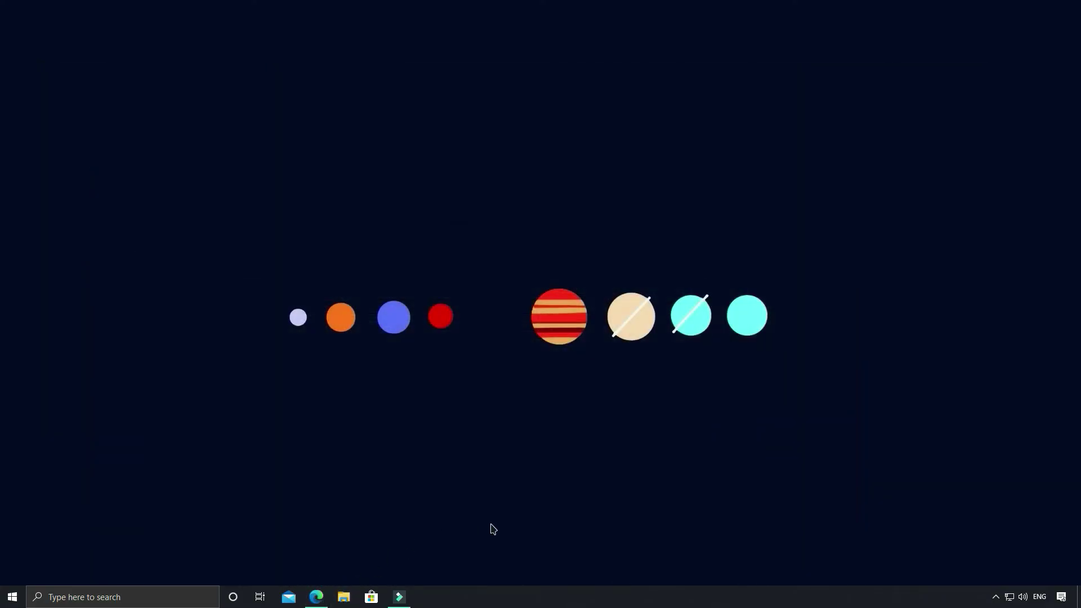